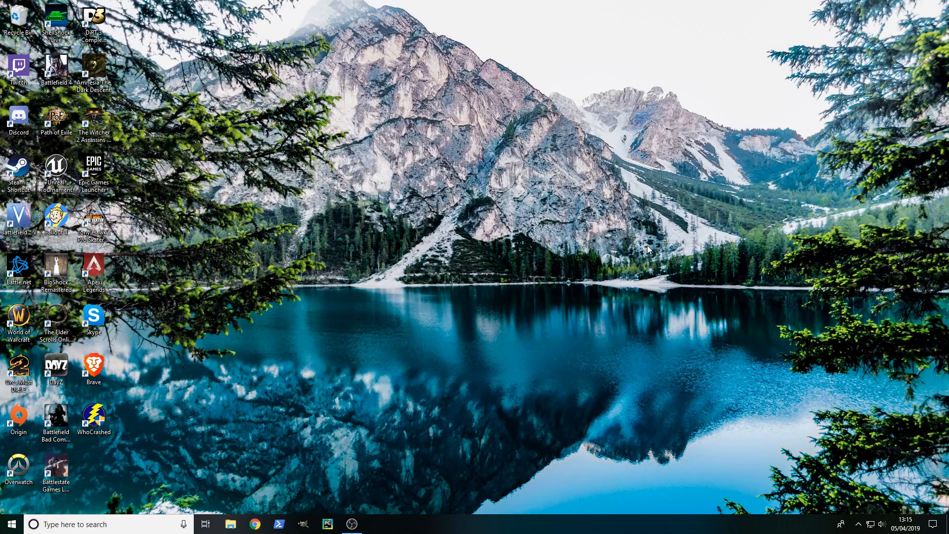
Review the Recovery options under Update & Security in Windows Settings, and close Settings and the game's product-key window
left_click(12, 524)
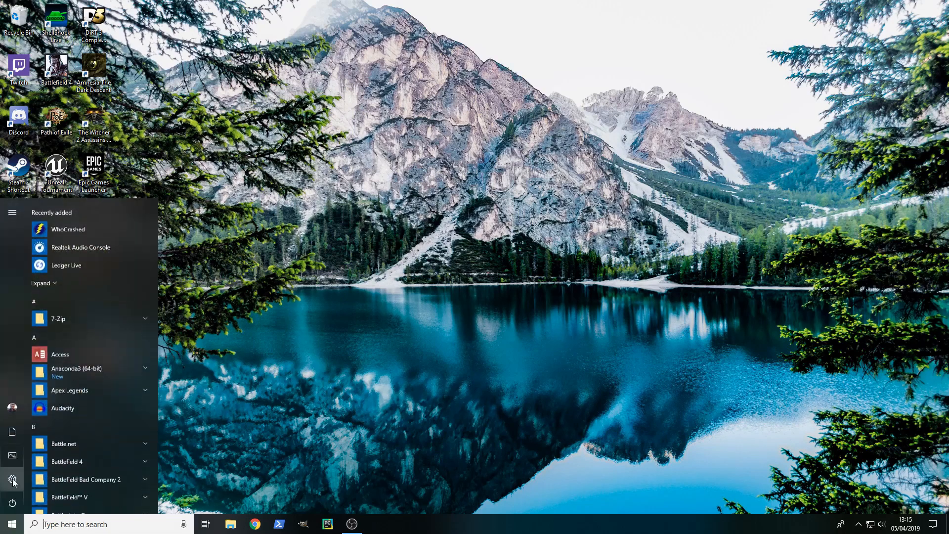
left_click(12, 478)
left_click(457, 237)
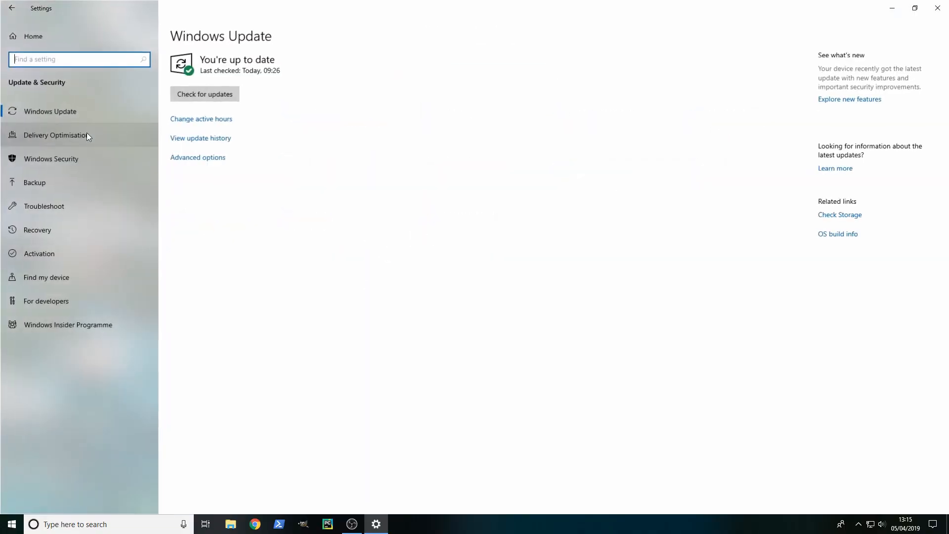
left_click(55, 235)
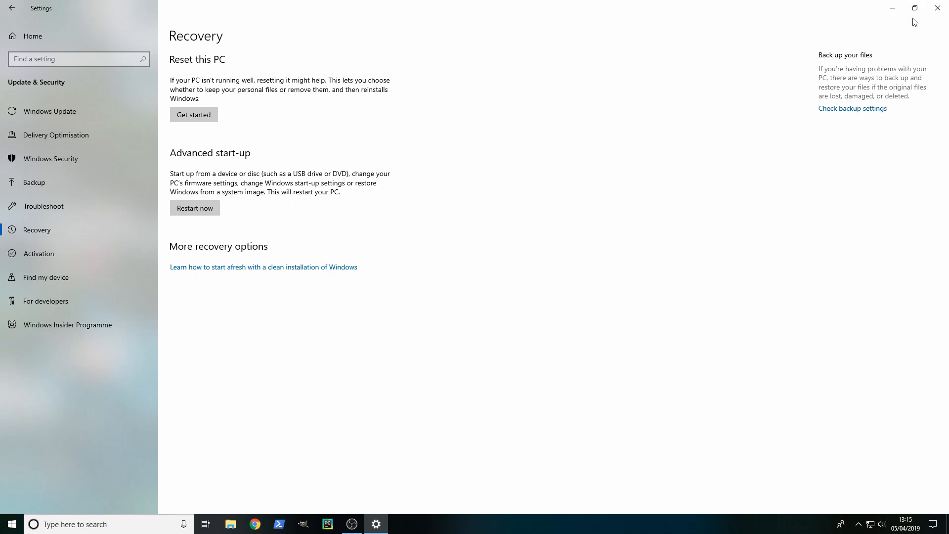
left_click(936, 14)
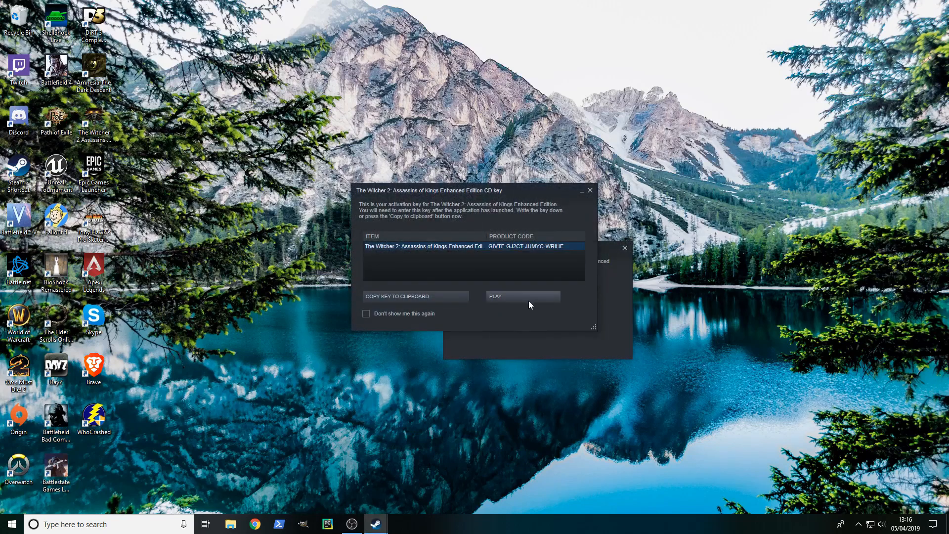
left_click(591, 190)
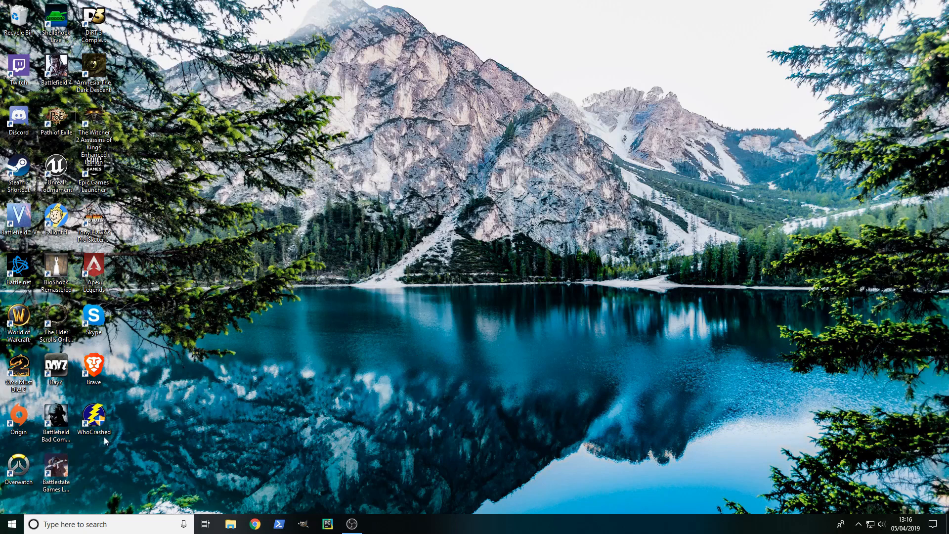
Open Control Panel and bring up the computer's System Protection settings from the System page
left_click(12, 524)
type("co")
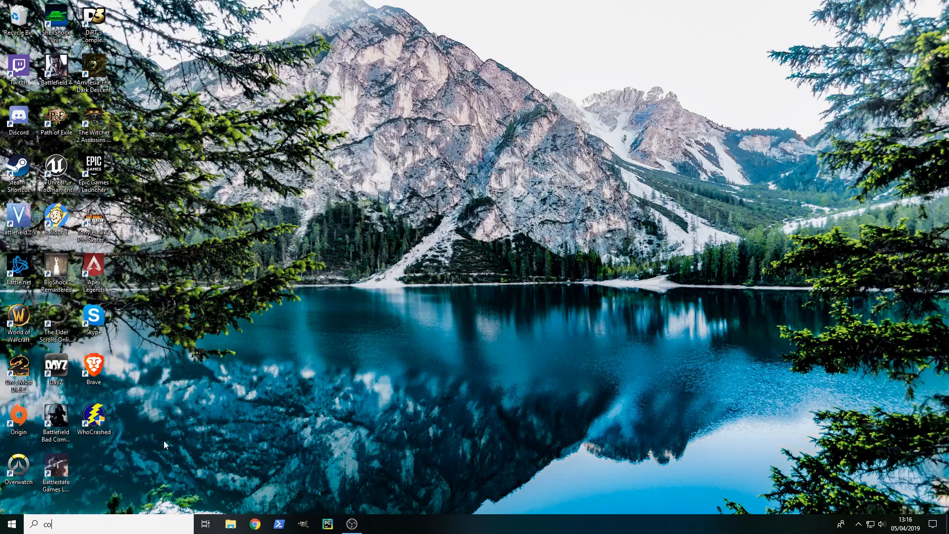
type("ntrol panel")
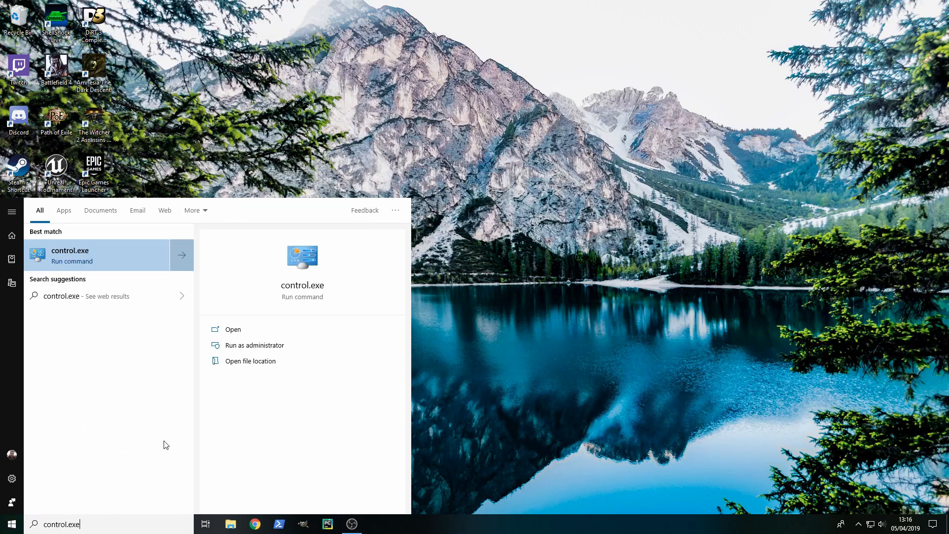
key("Return")
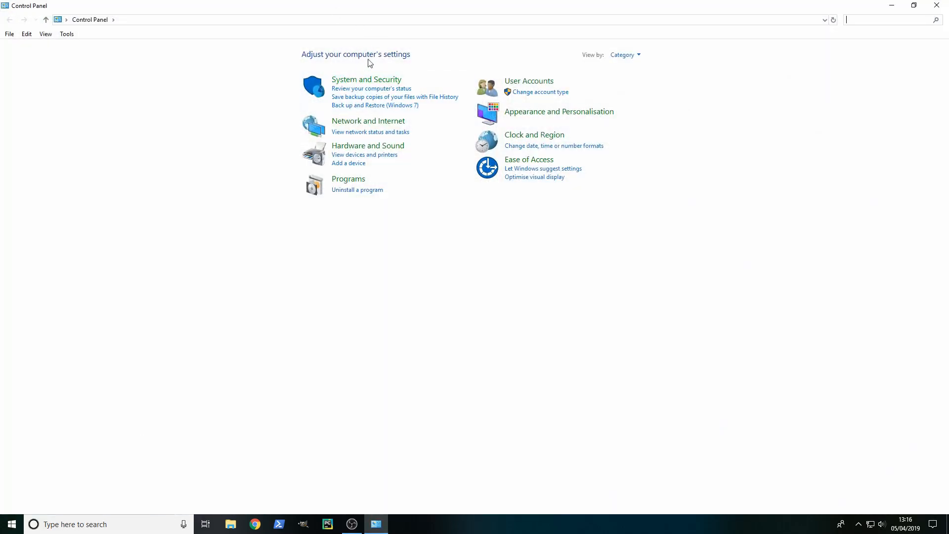
left_click(349, 81)
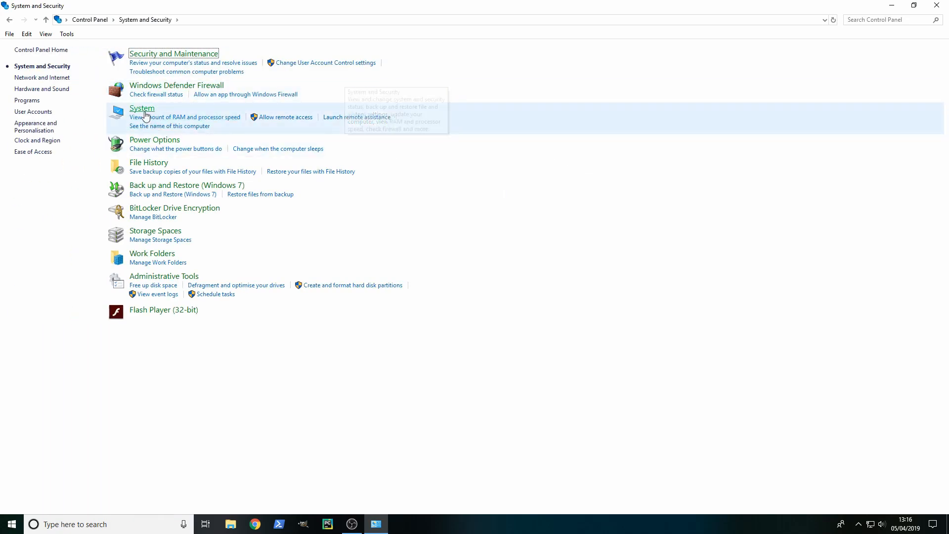
left_click(142, 110)
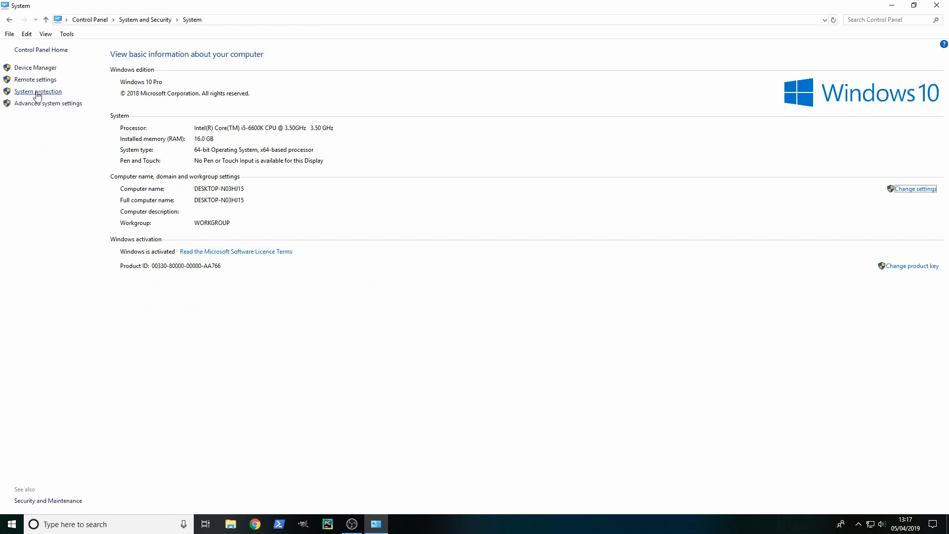
left_click(37, 91)
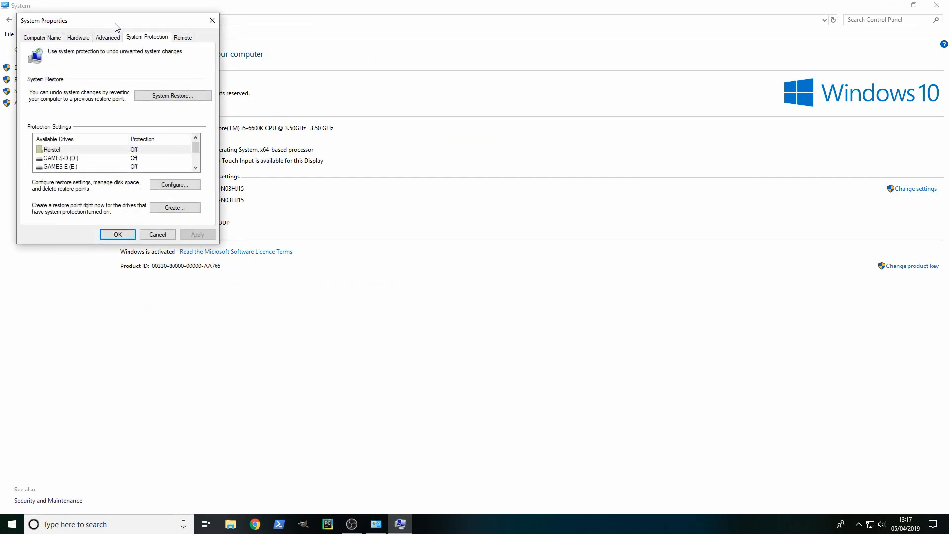
left_click_drag(116, 25, 351, 69)
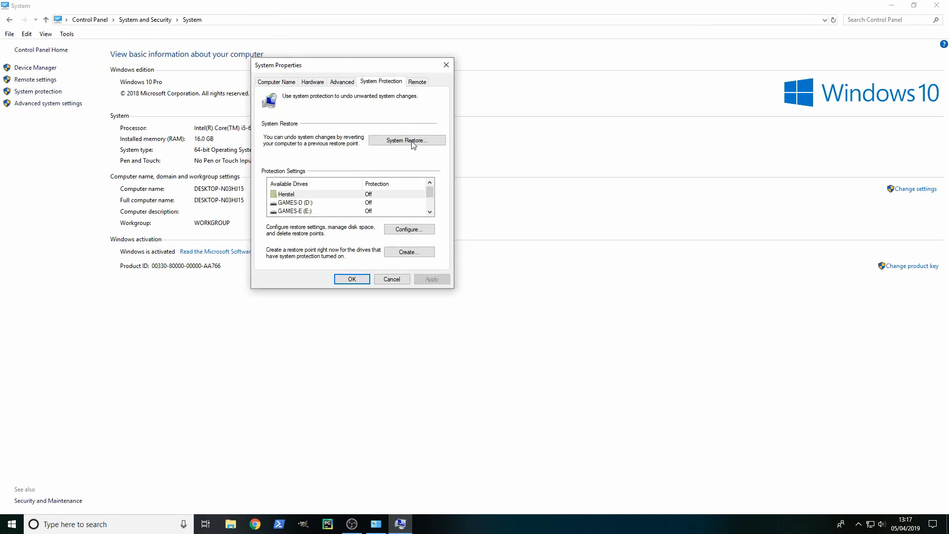
Configure Local Disk (C:) with system protection turned on and a maximum usage of 2% (10.00 GB), and apply the settings
scroll(432, 196, "down", 1)
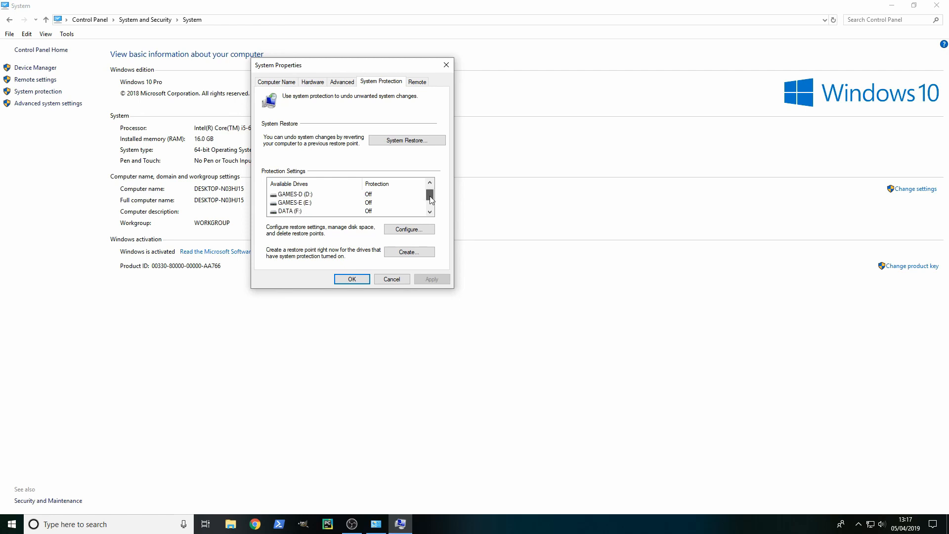
left_click(311, 212)
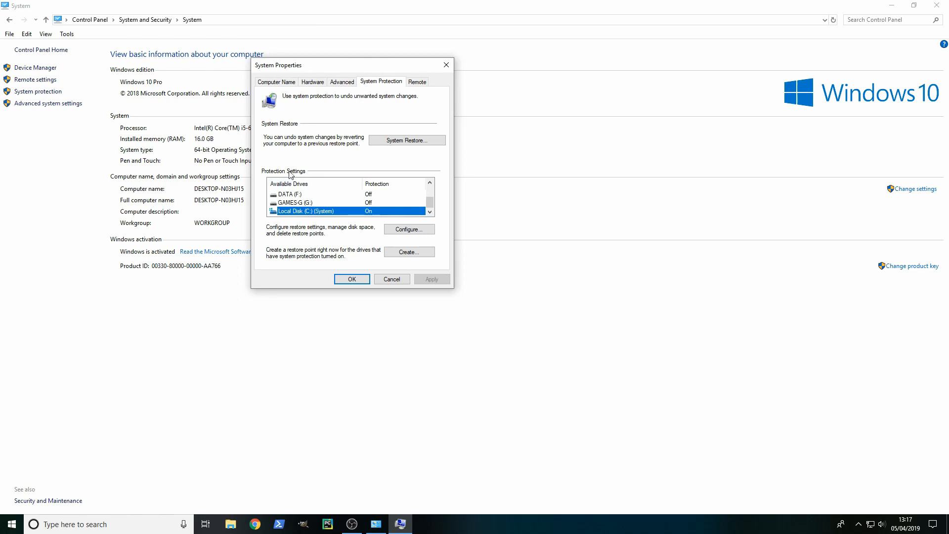
left_click(417, 231)
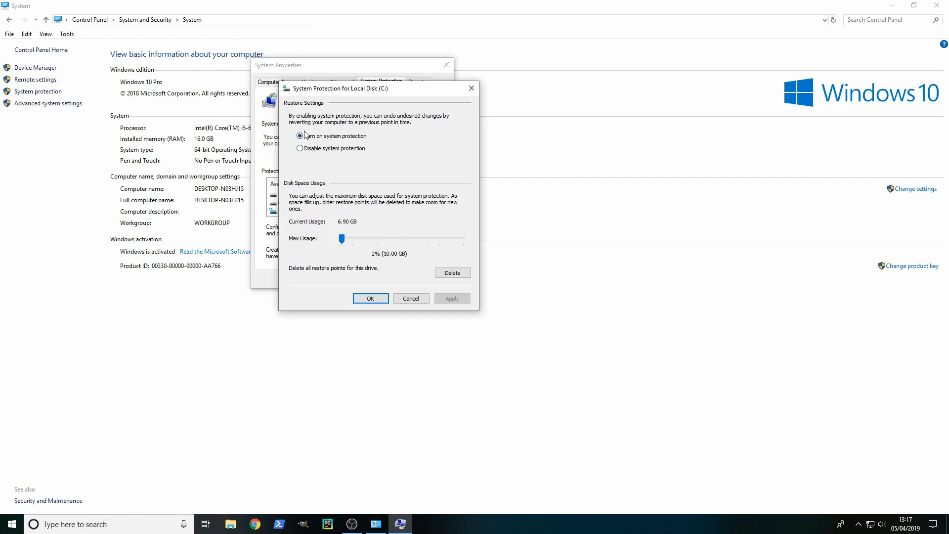
left_click(299, 149)
left_click(300, 136)
left_click_drag(360, 92, 536, 93)
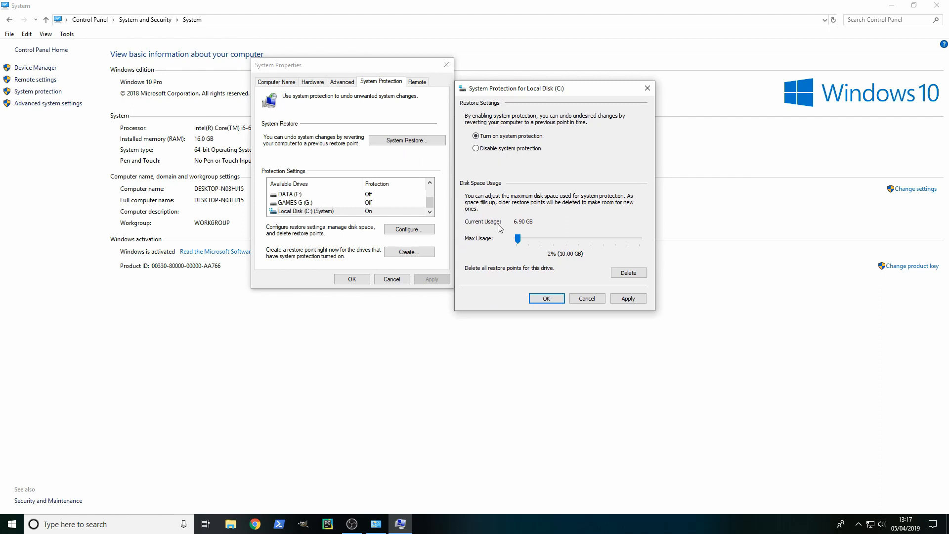
left_click_drag(523, 93, 474, 85)
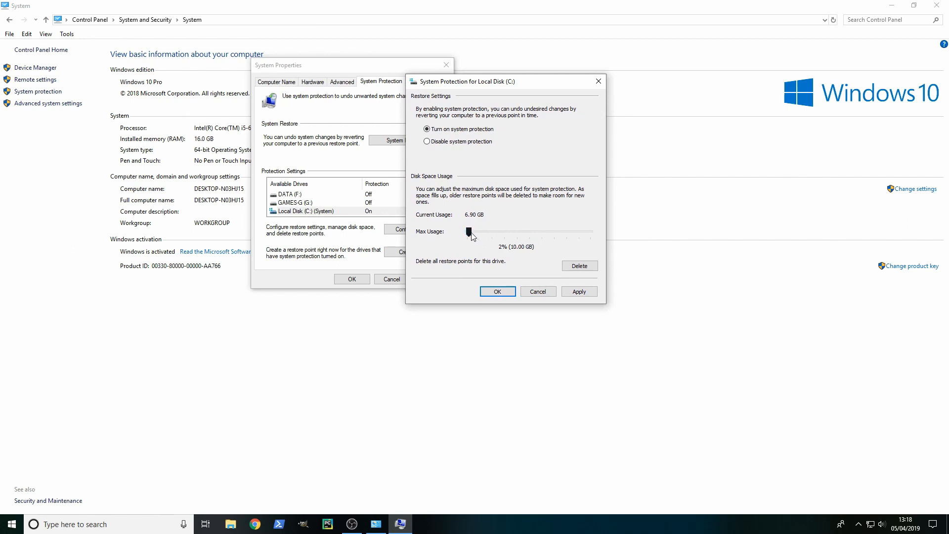
left_click_drag(469, 231, 470, 231)
left_click(581, 292)
left_click(498, 292)
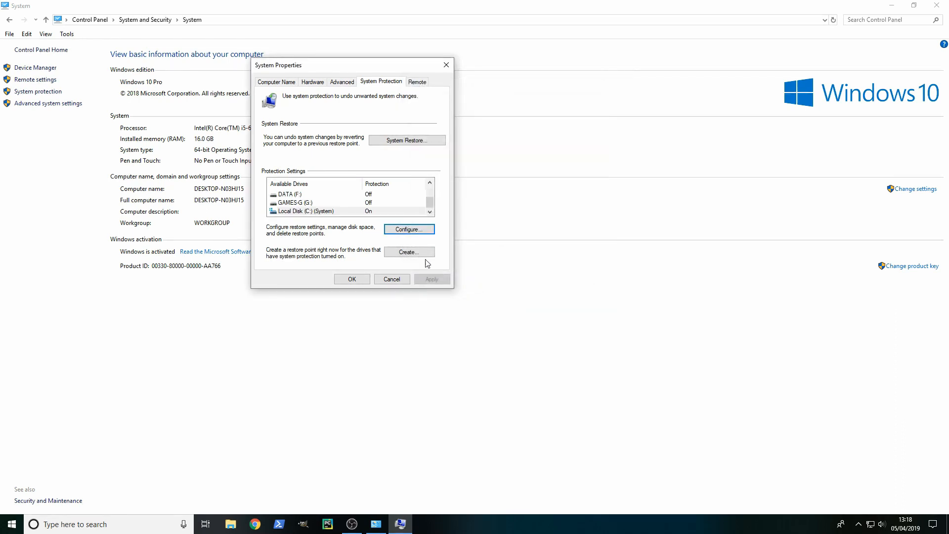
Turn on system protection for the GAMES-G (G:) drive with a maximum usage of 5% (11.92 GB), and apply it
left_click(324, 210)
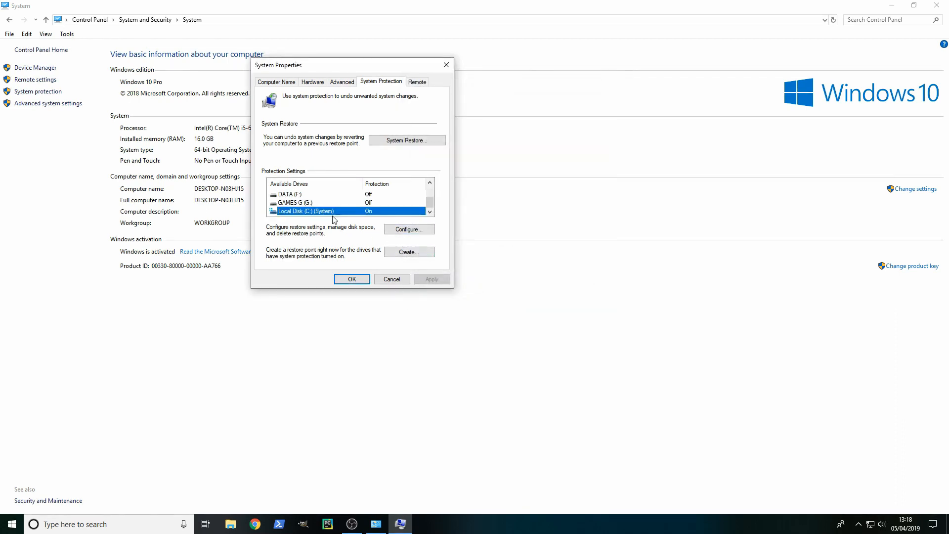
left_click(311, 203)
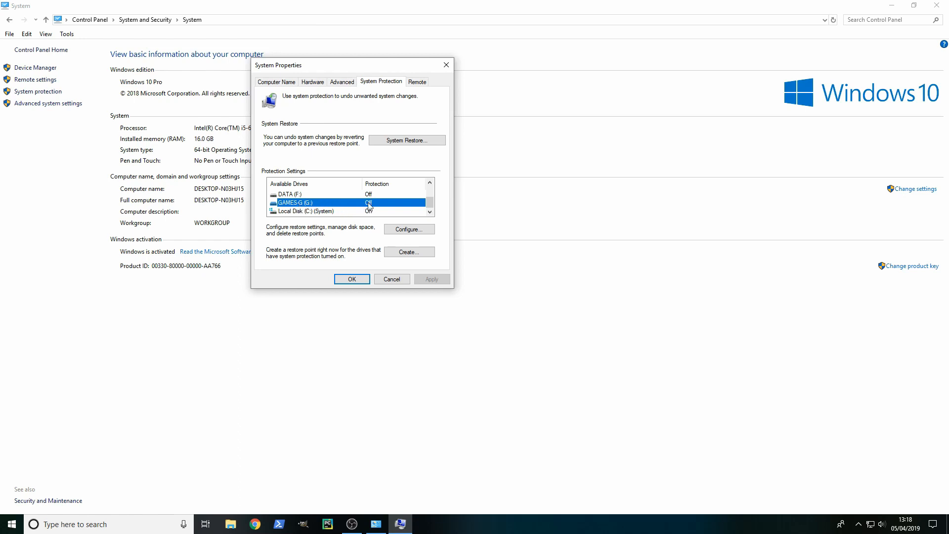
left_click(410, 230)
left_click(345, 136)
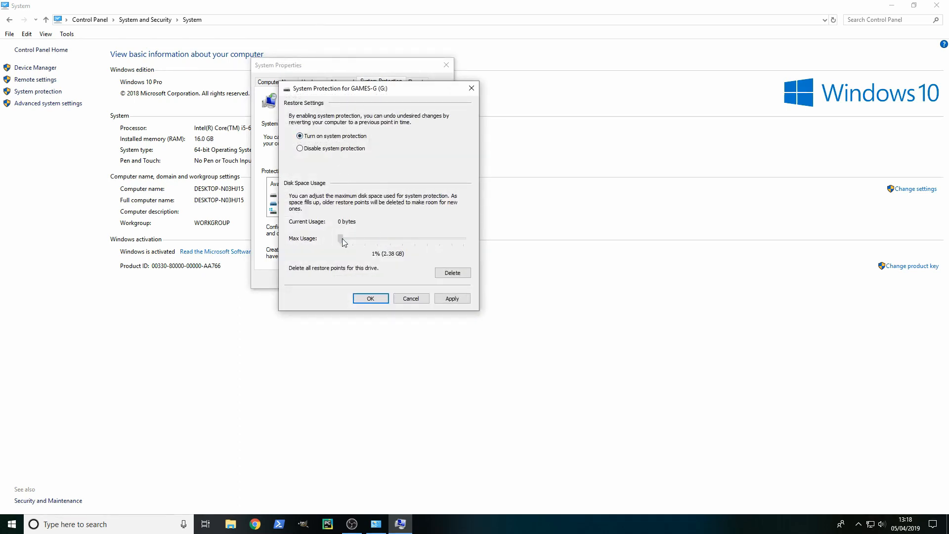
left_click_drag(342, 238, 343, 241)
left_click_drag(344, 239, 345, 239)
left_click_drag(385, 89, 596, 66)
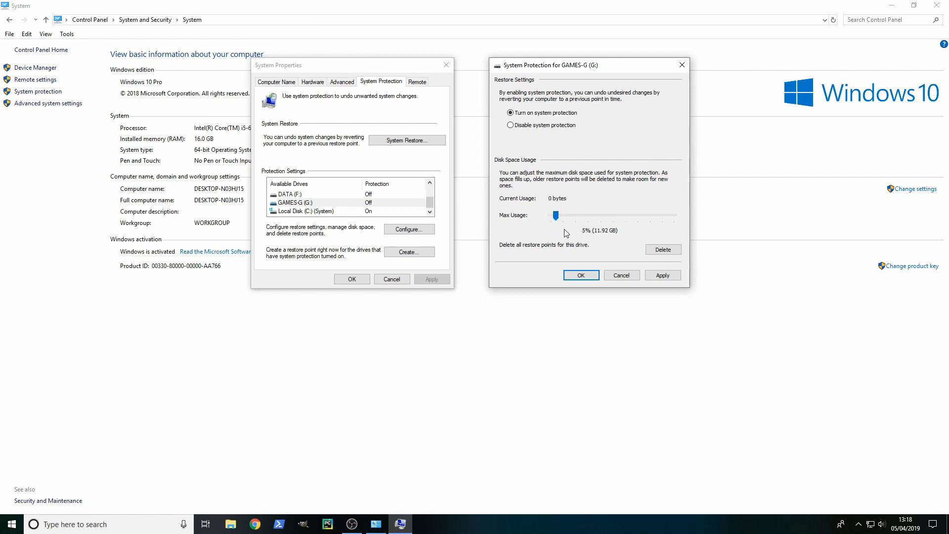
left_click(663, 275)
left_click(581, 275)
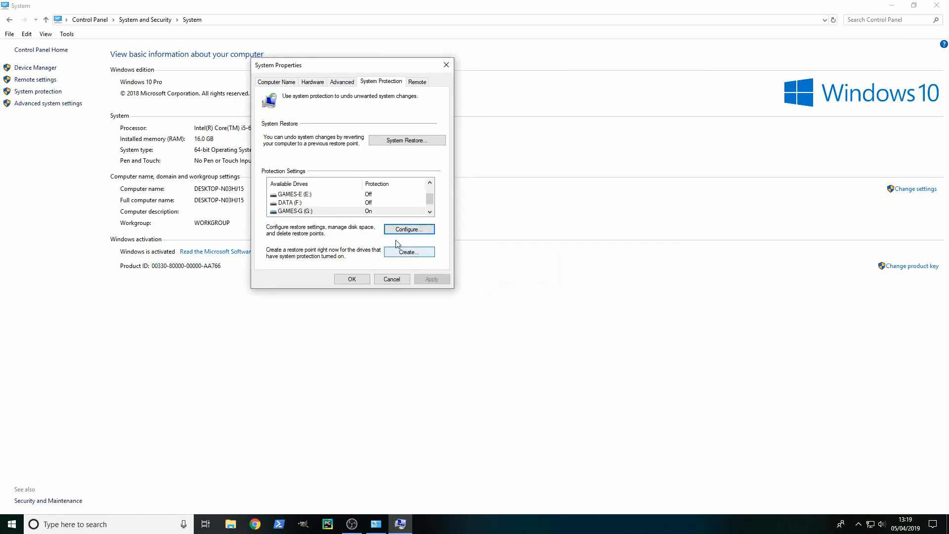
Create a restore point with the description TEST for the protected drives
scroll(397, 206, "down", 1)
left_click(316, 211)
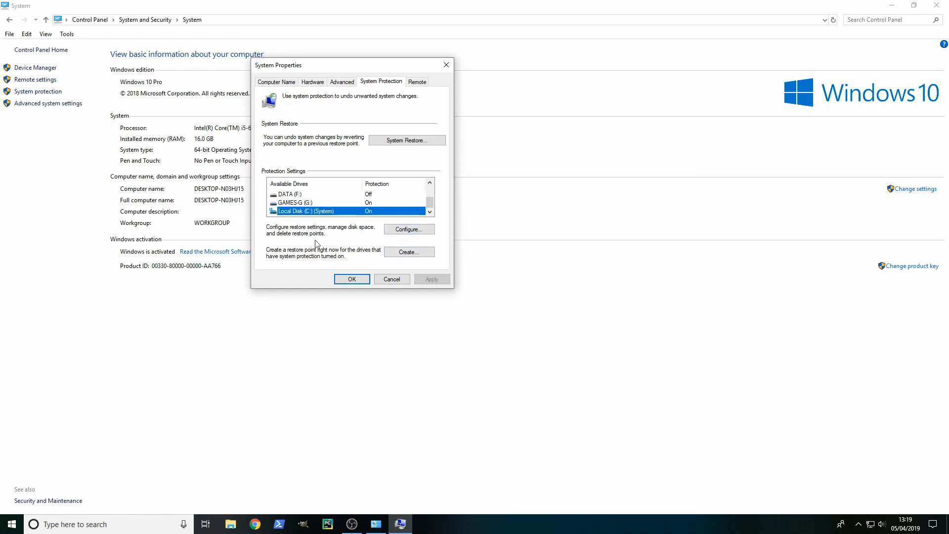
left_click(311, 202)
left_click(356, 211)
left_click(358, 202)
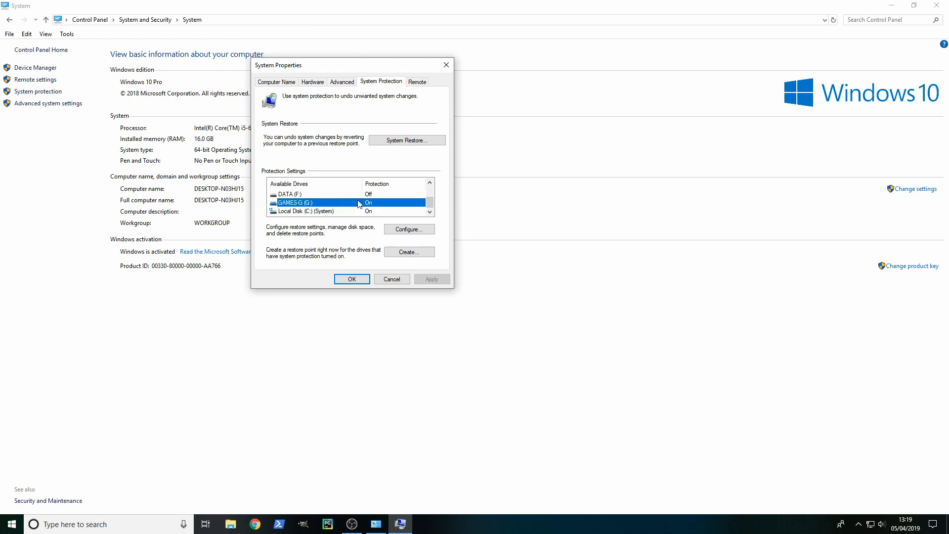
left_click(417, 252)
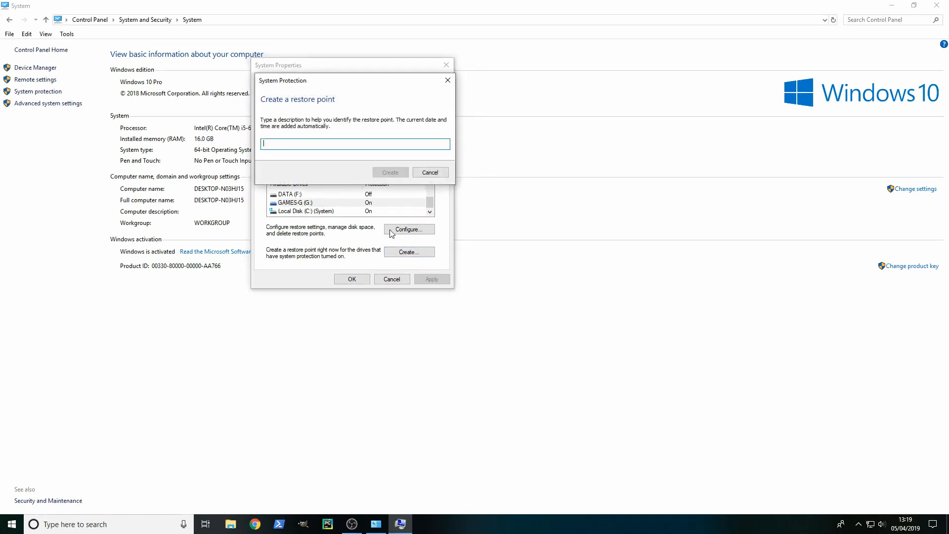
left_click_drag(351, 79, 592, 85)
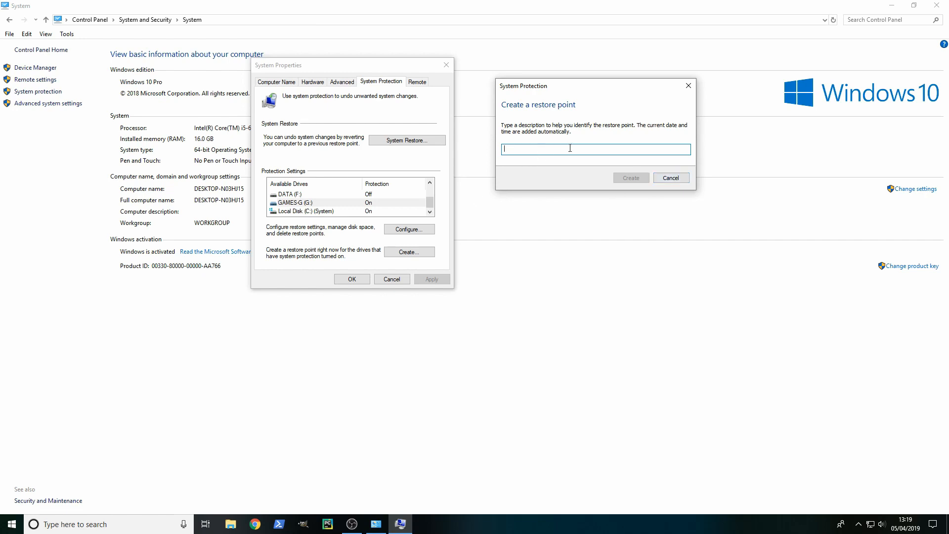
type("TEST")
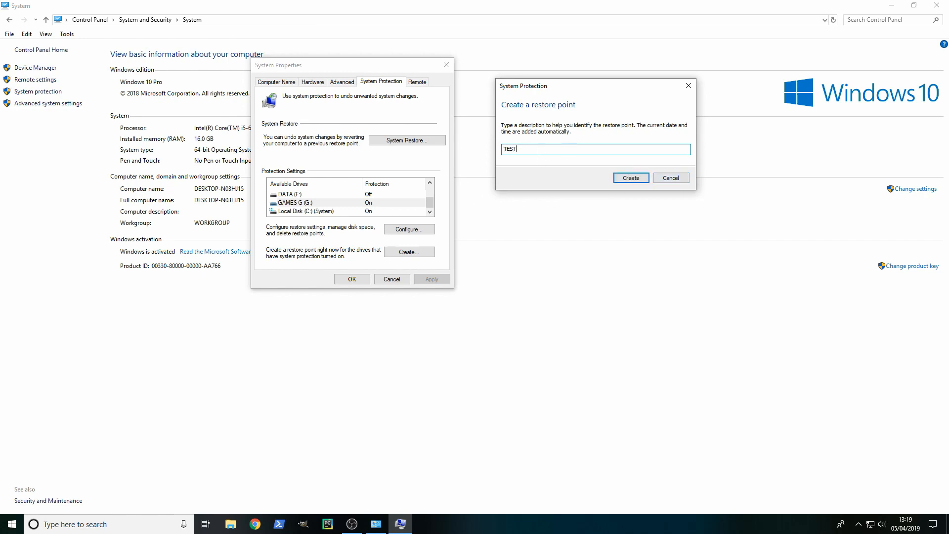
left_click(630, 178)
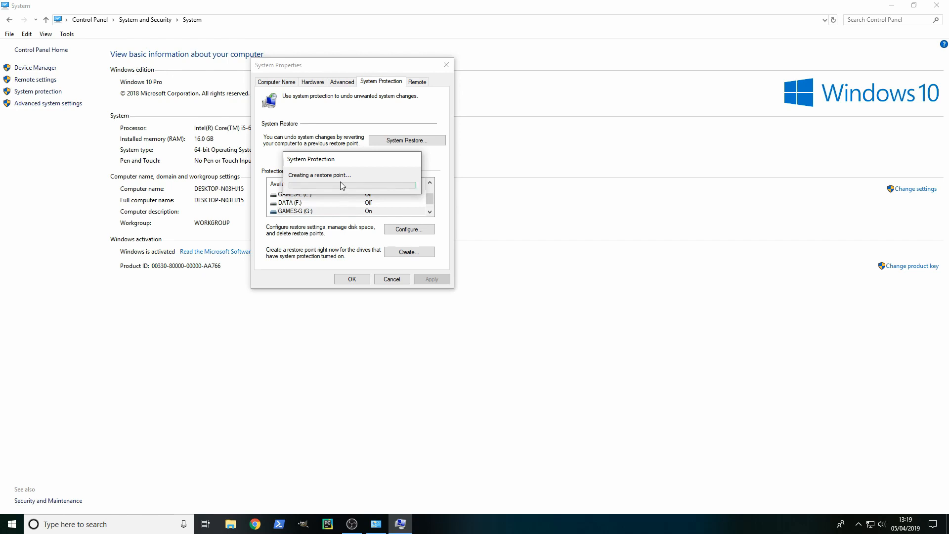
left_click(410, 252)
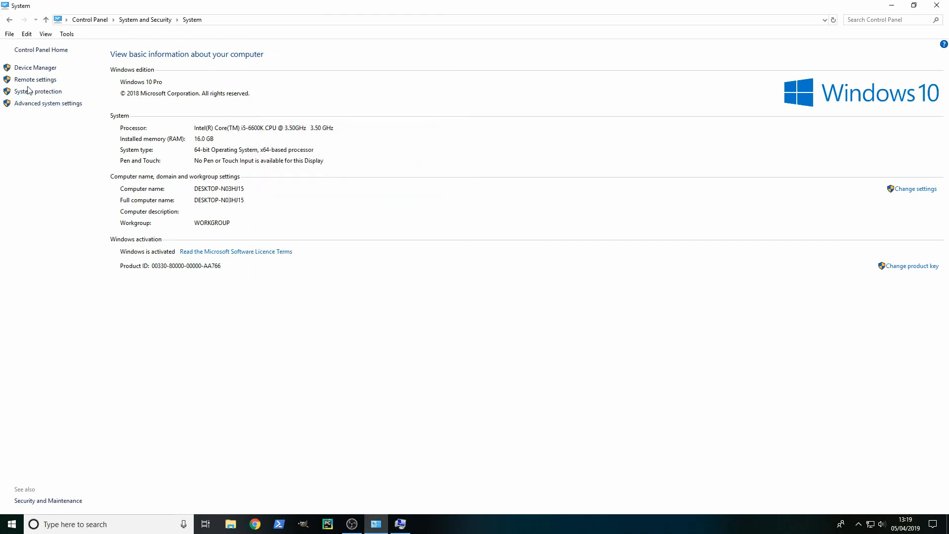
Start System Restore from the System Protection settings and select the TEST restore point dated 05/04/2019 13:19:20
left_click(28, 91)
left_click(401, 180)
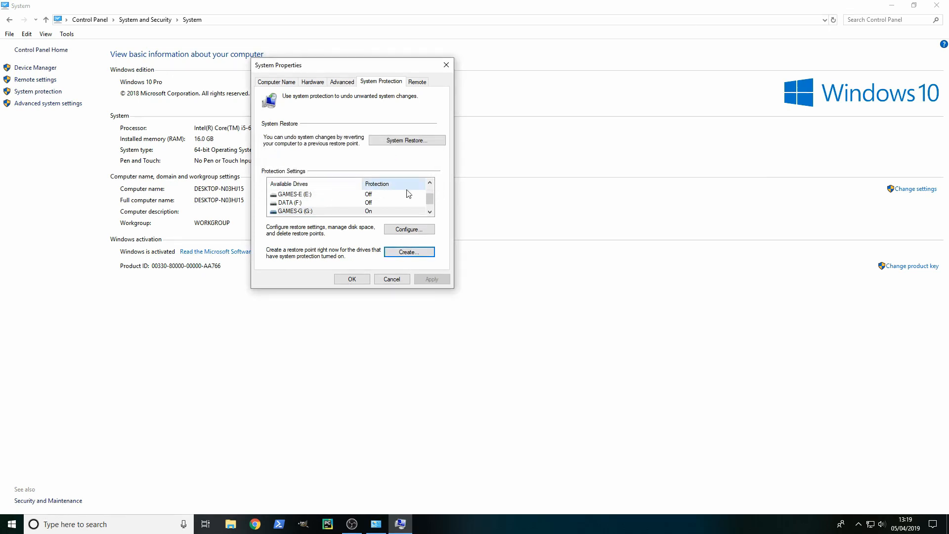
scroll(409, 195, "down", 1)
left_click(406, 141)
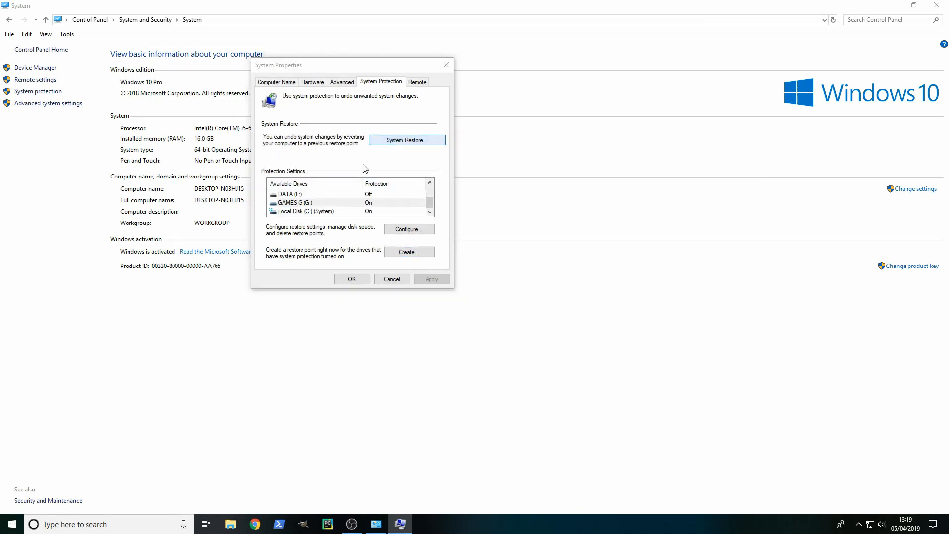
left_click(555, 369)
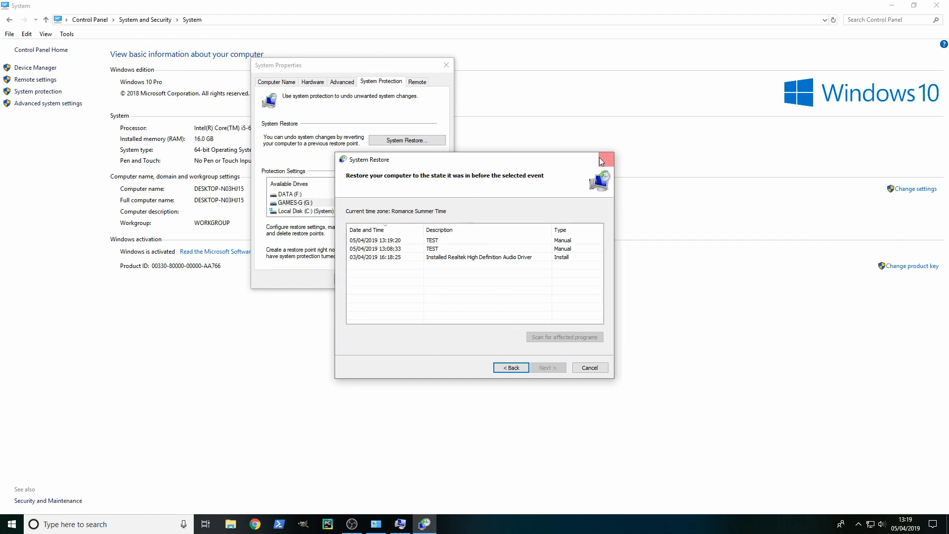
left_click_drag(443, 163, 582, 80)
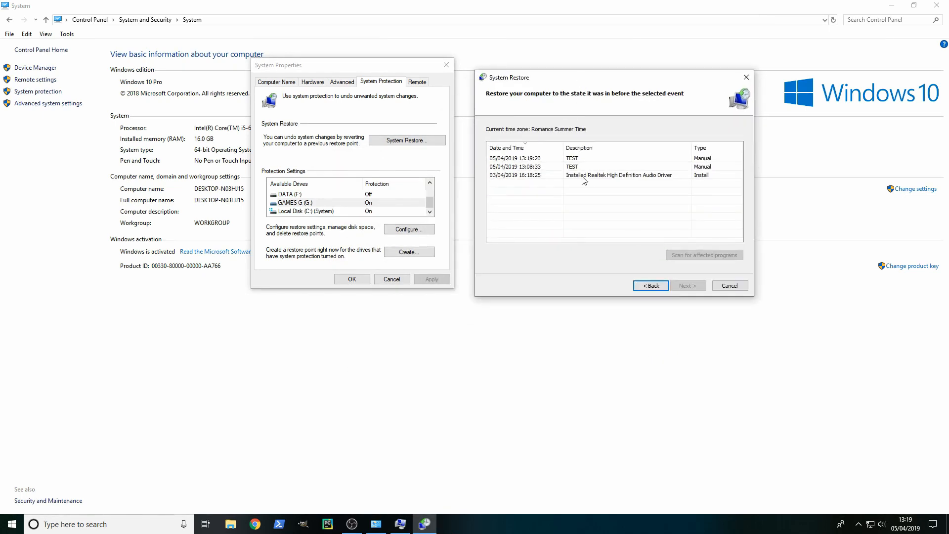
left_click(576, 159)
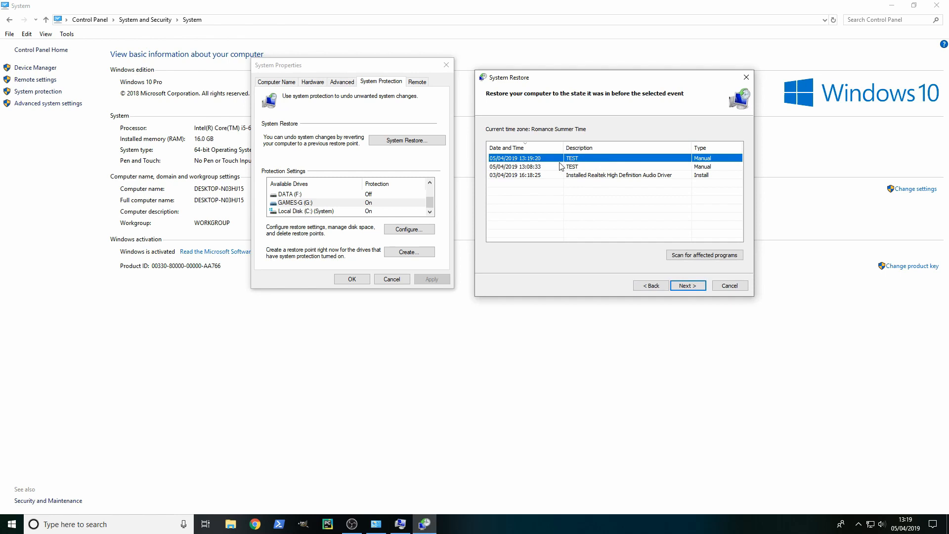
Look through the TEST and Realtek High Definition Audio Driver restore points in the list, and cancel System Restore without restoring
left_click(580, 168)
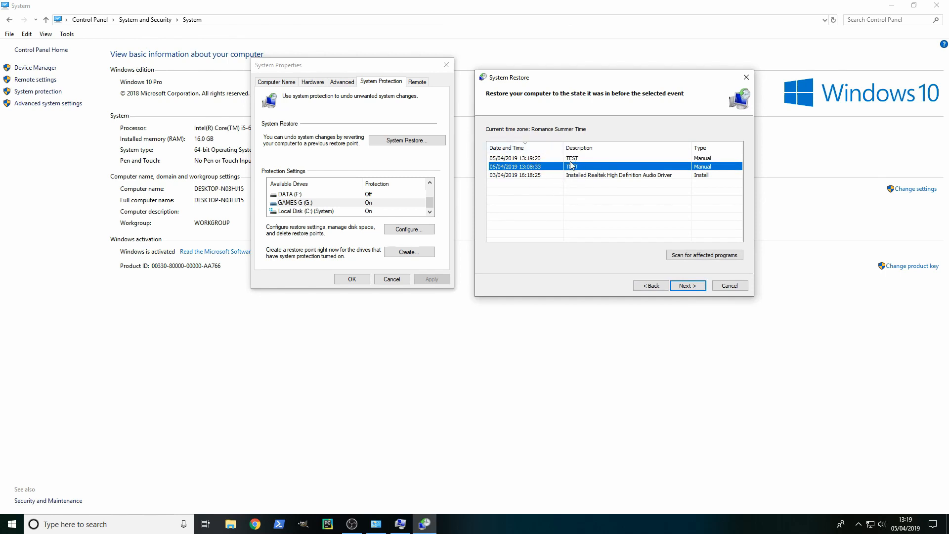
left_click(589, 158)
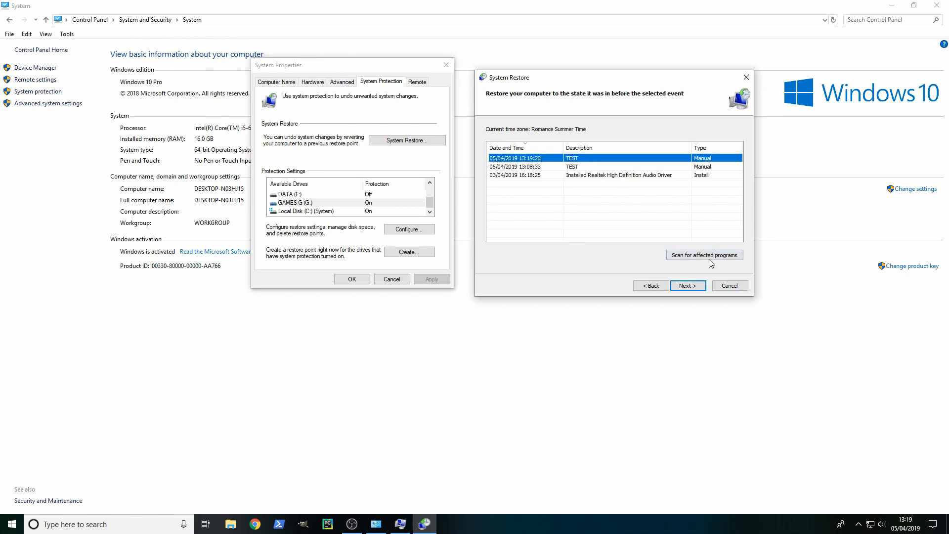
left_click(585, 176)
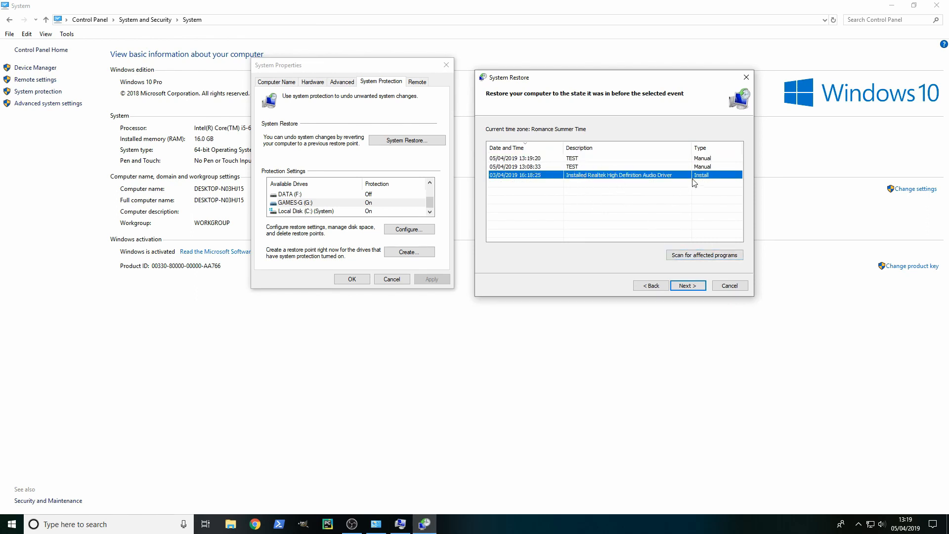
left_click(605, 159)
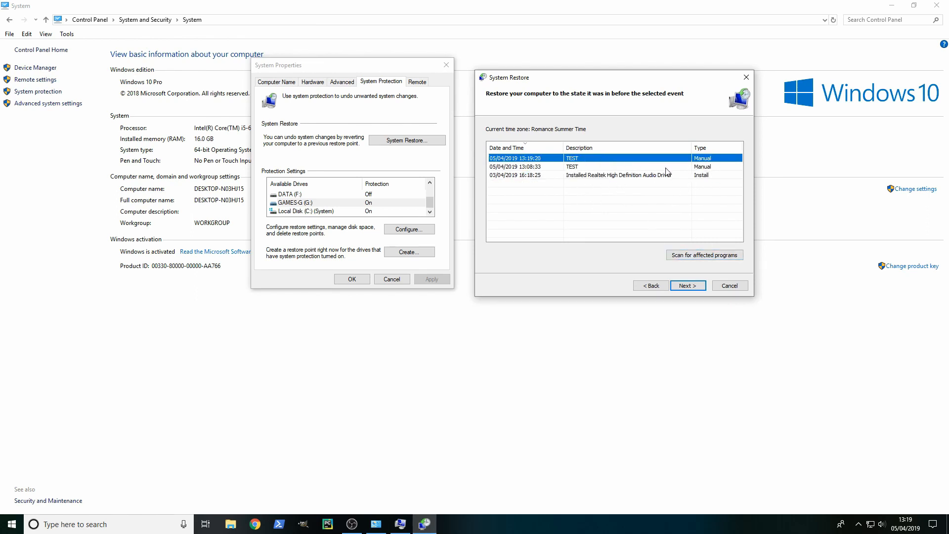
left_click(712, 167)
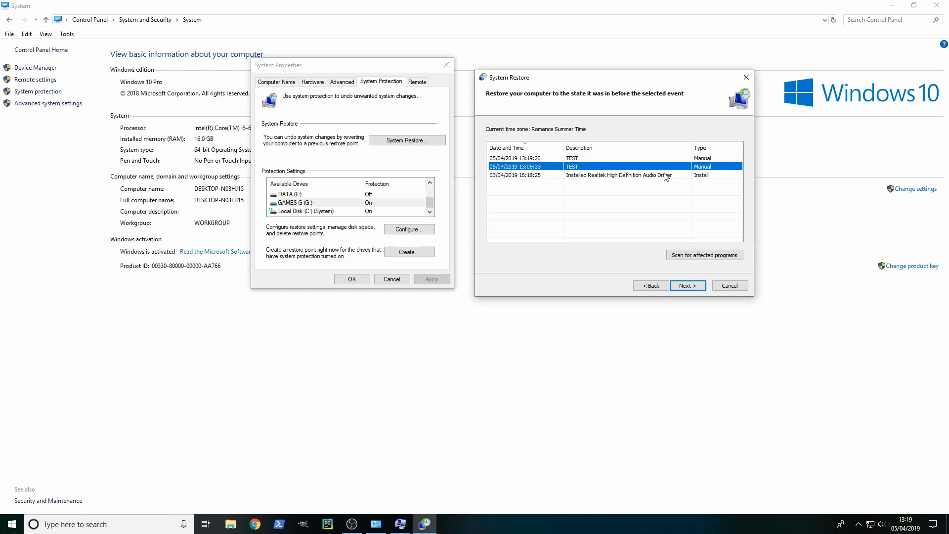
left_click(604, 178)
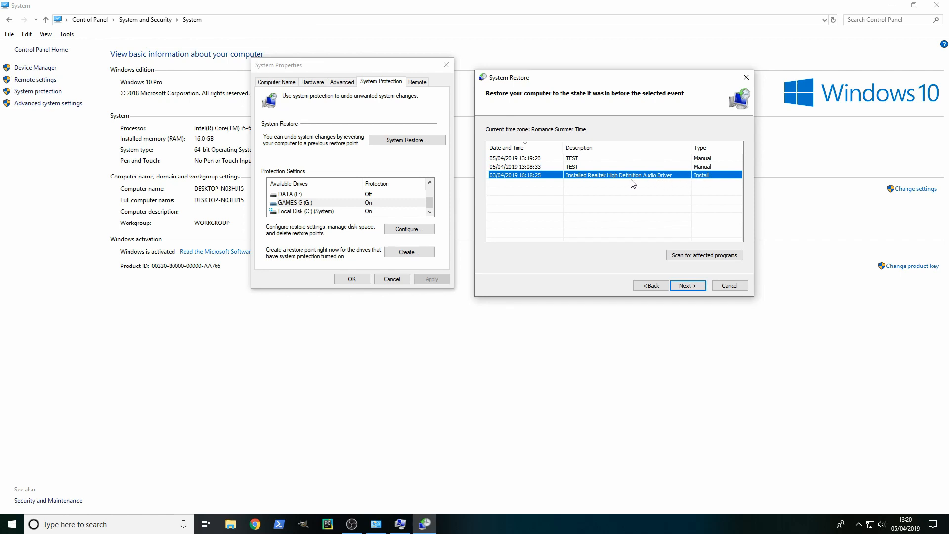
left_click(735, 288)
Review the system protection settings and disk space usage of Local Disk (C:) without changing them, and close System Properties
left_click(344, 211)
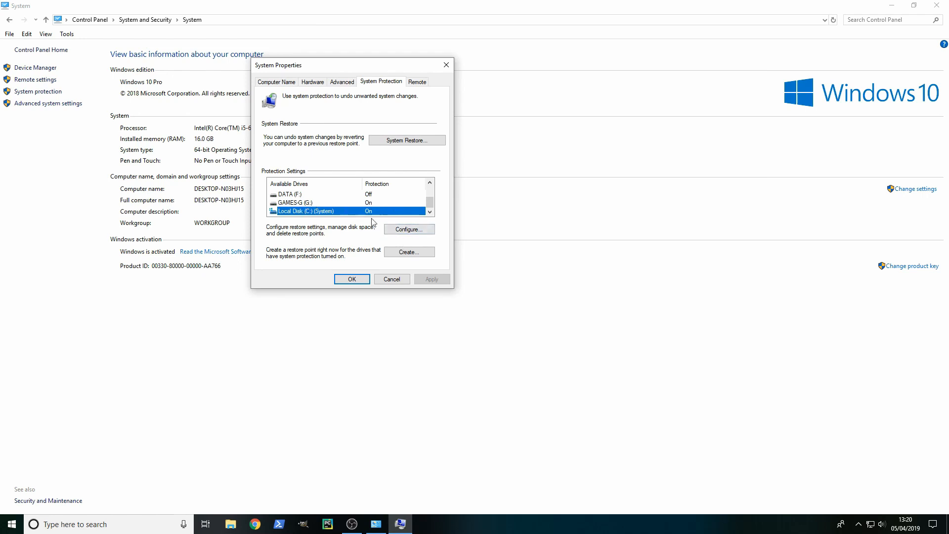
left_click(401, 230)
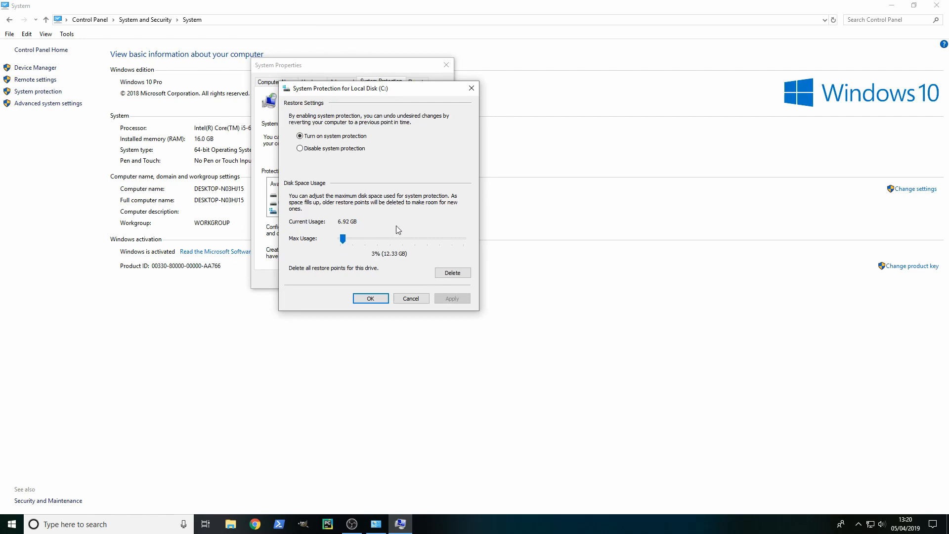
left_click(410, 298)
left_click(307, 203)
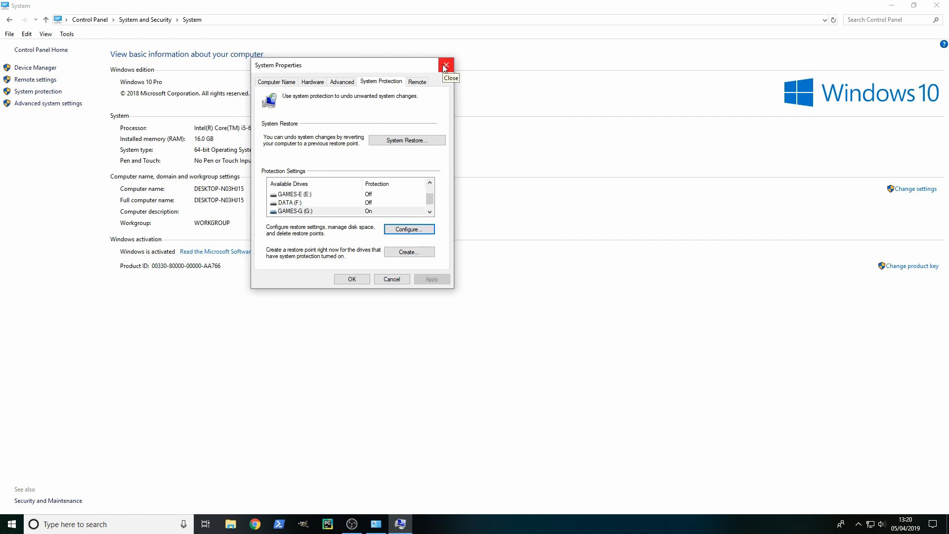
left_click(445, 66)
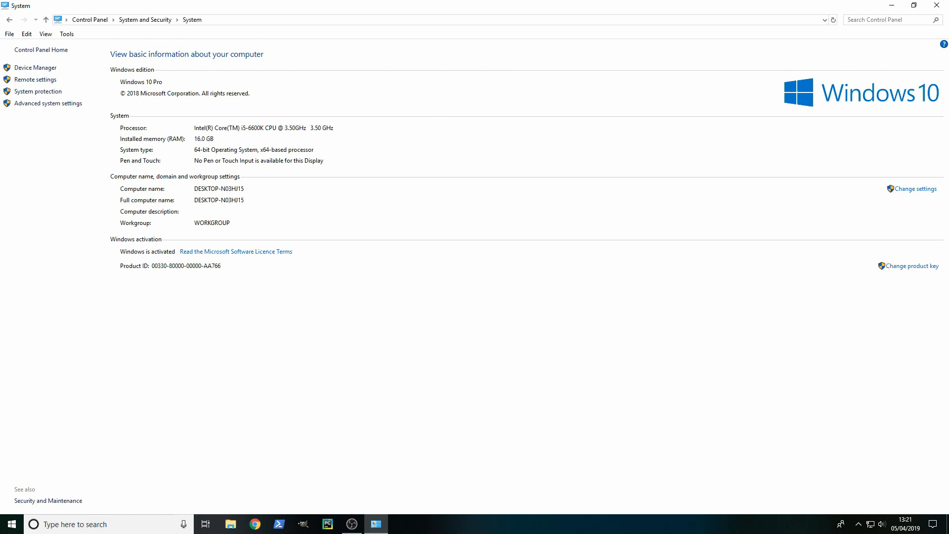
key("alt+Tab")
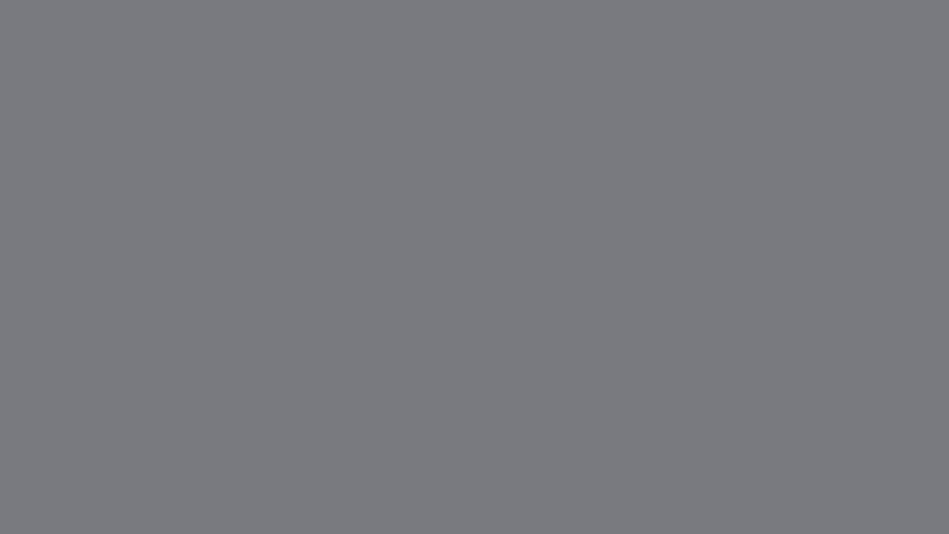